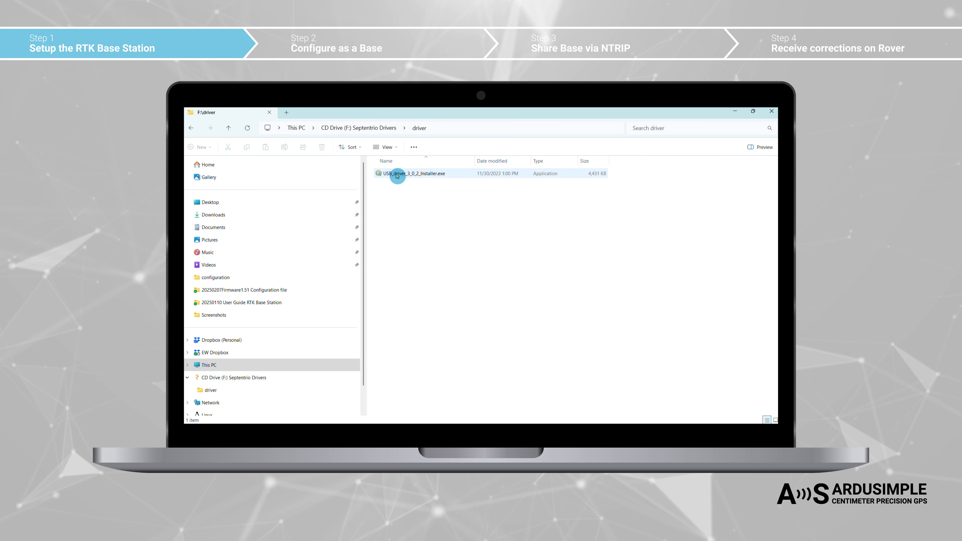
pyautogui.doubleClick(397, 175)
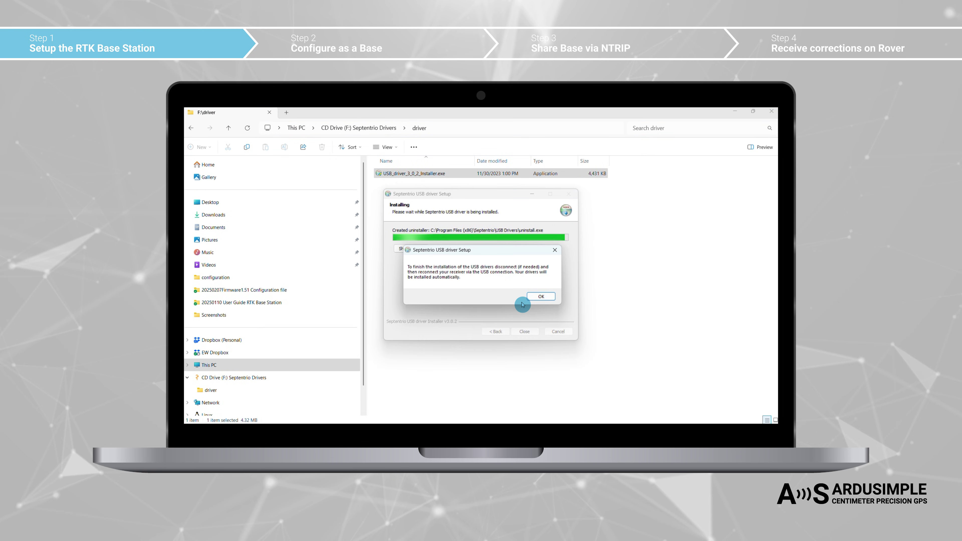
# Step: Install the Septentrio USB driver from USB_driver_3_0_2_Installer.exe, acknowledging the reconnect message
pyautogui.click(548, 297)
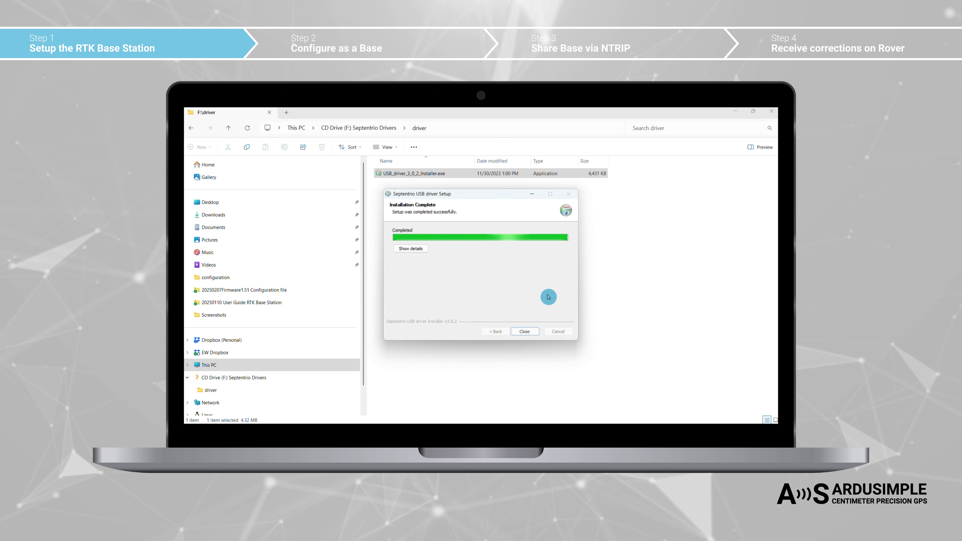
pyautogui.click(525, 332)
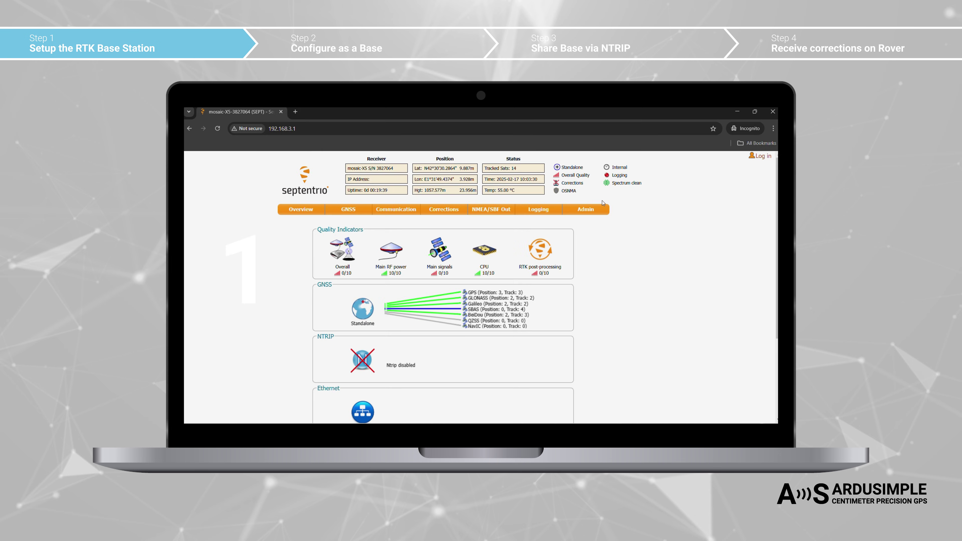
# Step: Show the GNSS Satellites and Signals overview and scroll through the tracked satellites
pyautogui.moveTo(348, 209)
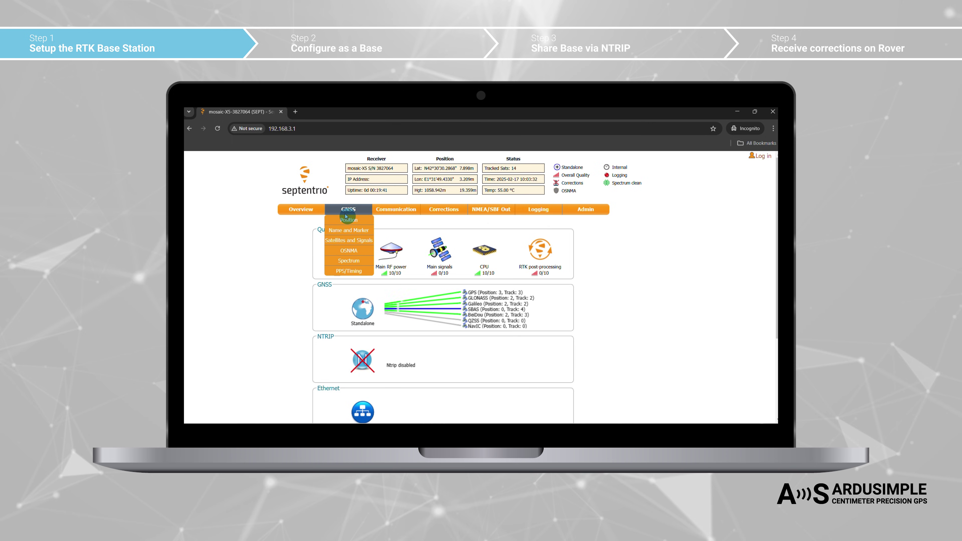
pyautogui.click(346, 239)
pyautogui.scroll(-4, 529, 239)
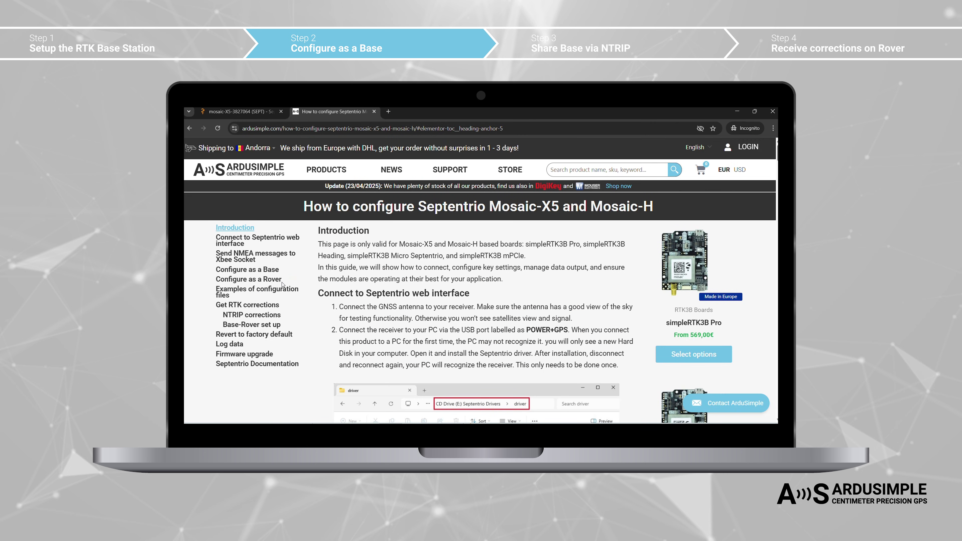
# Step: Save mosaic-X5_FW4.14_Base.txt from the Examples of configuration files section to Downloads
pyautogui.click(283, 289)
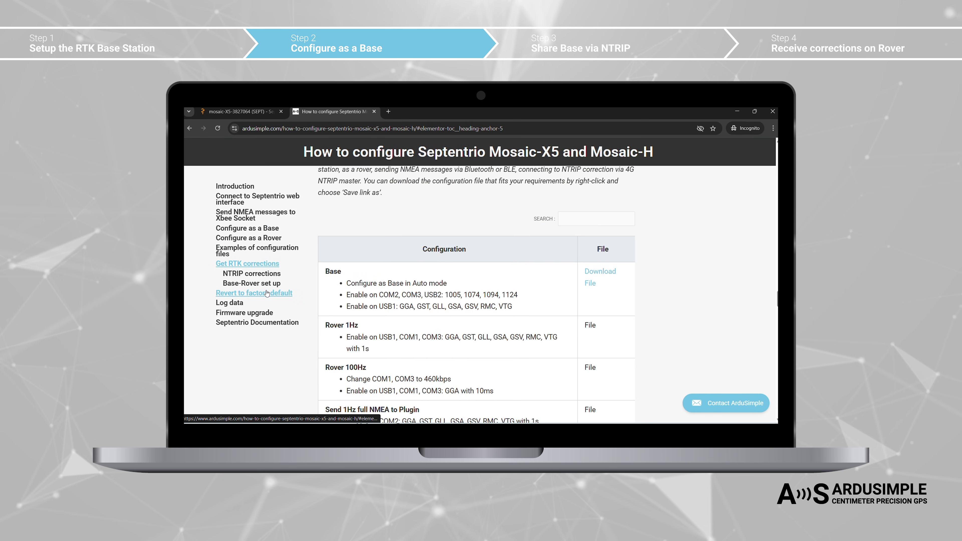
pyautogui.rightClick(591, 274)
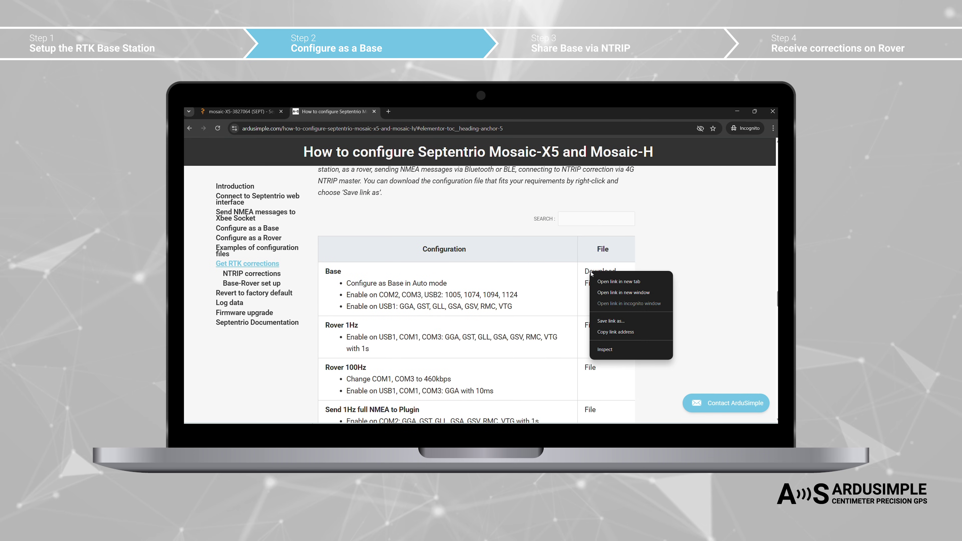
pyautogui.click(614, 321)
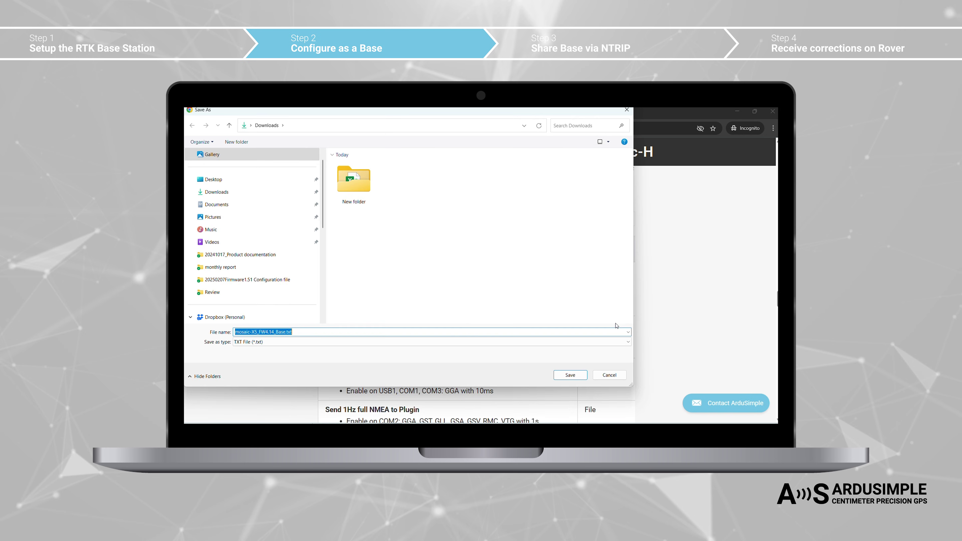
pyautogui.click(572, 375)
pyautogui.hotkey('ctrl', '1')
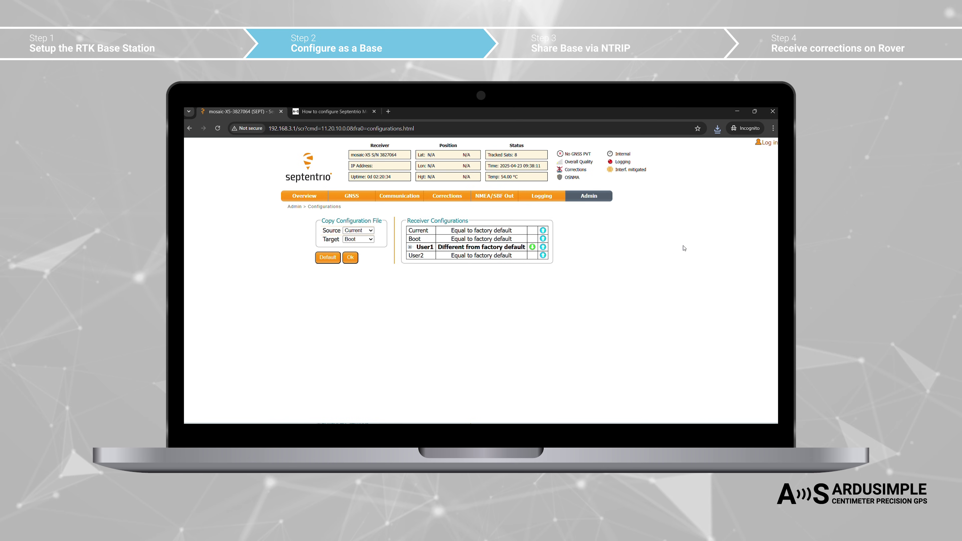
# Step: Upload mosaic-X5_FW4.14_Base.txt as the receiver's Current configuration under Admin > Configurations
pyautogui.moveTo(586, 201)
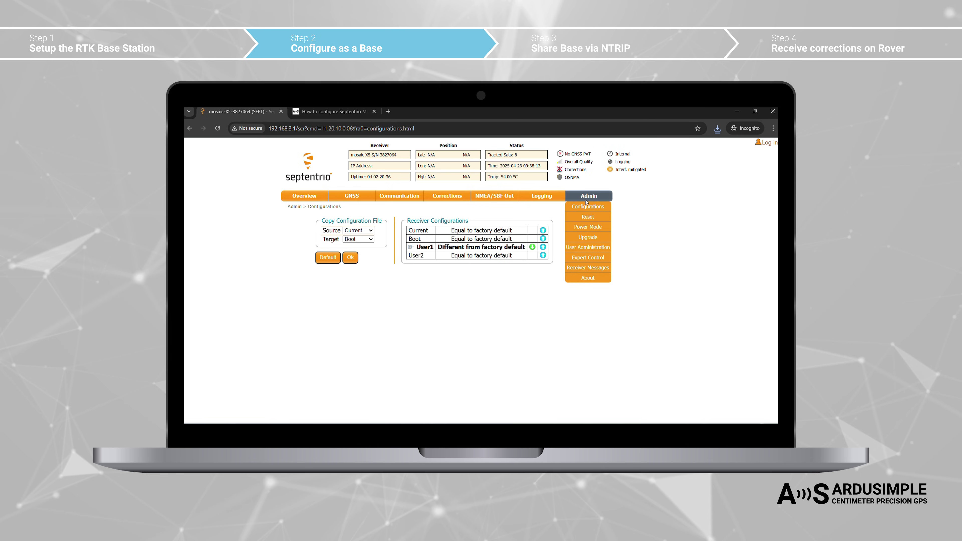
pyautogui.click(586, 210)
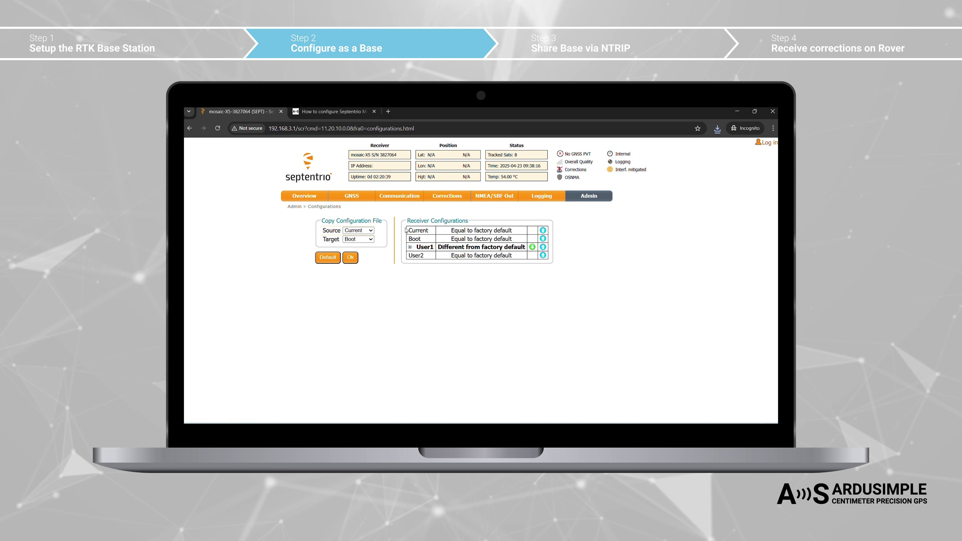
pyautogui.click(544, 230)
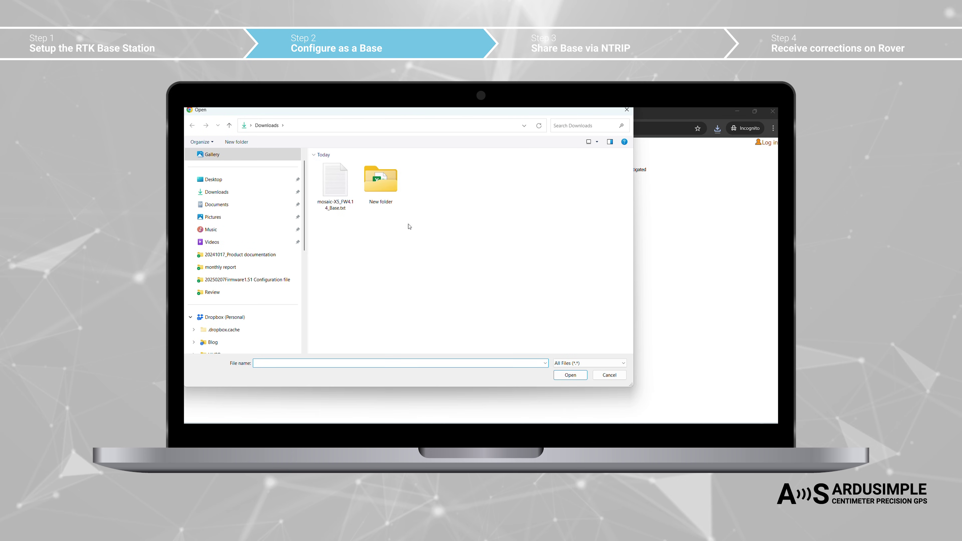
pyautogui.click(336, 182)
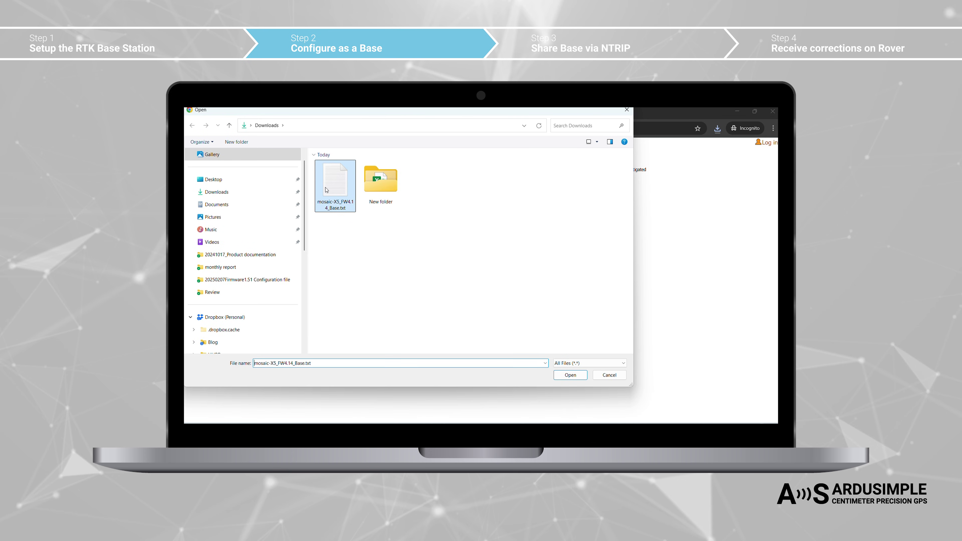
pyautogui.click(568, 376)
pyautogui.click(470, 266)
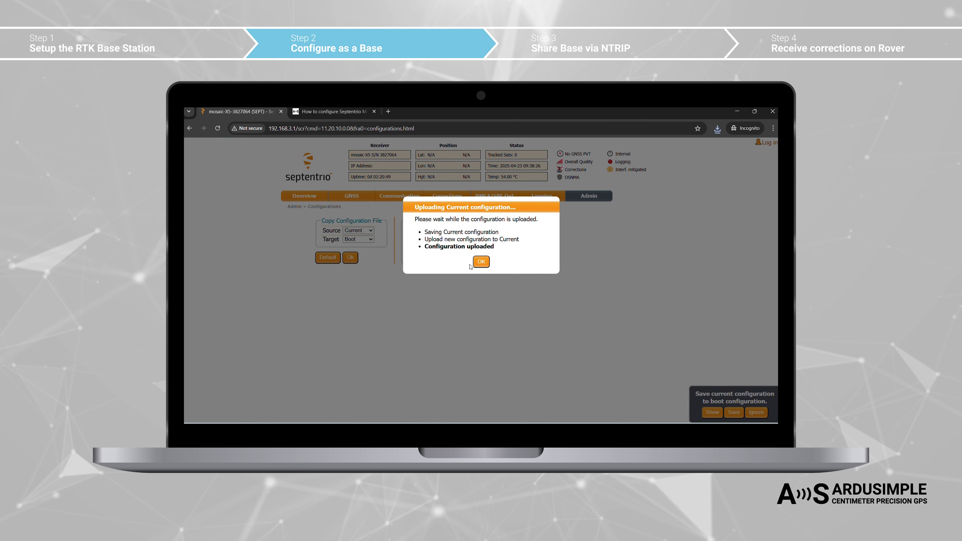
pyautogui.click(480, 262)
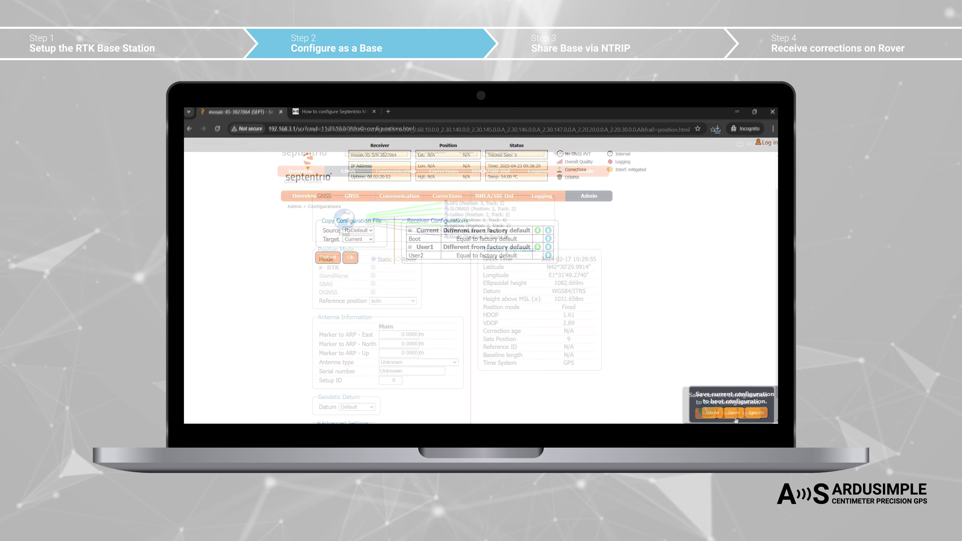
pyautogui.scroll(2, 597, 293)
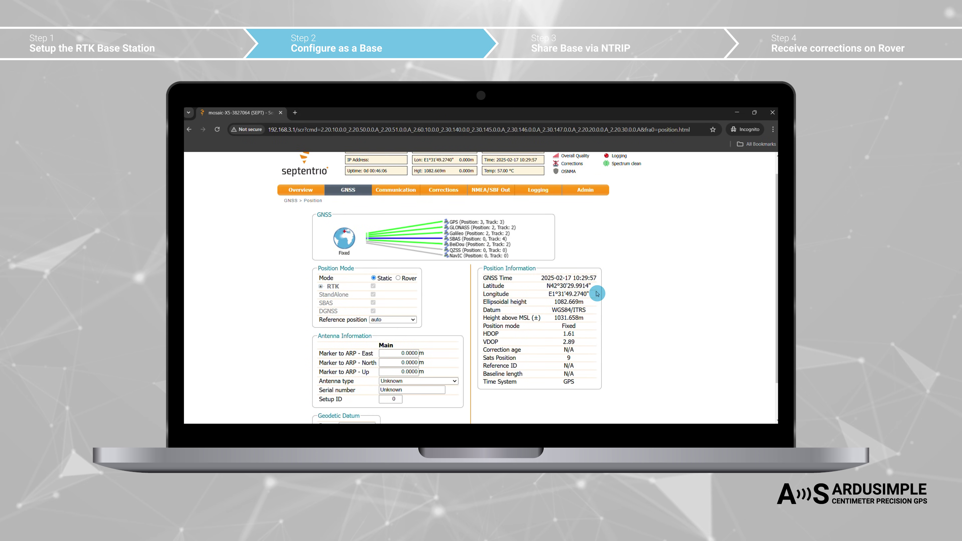
pyautogui.scroll(1, 597, 294)
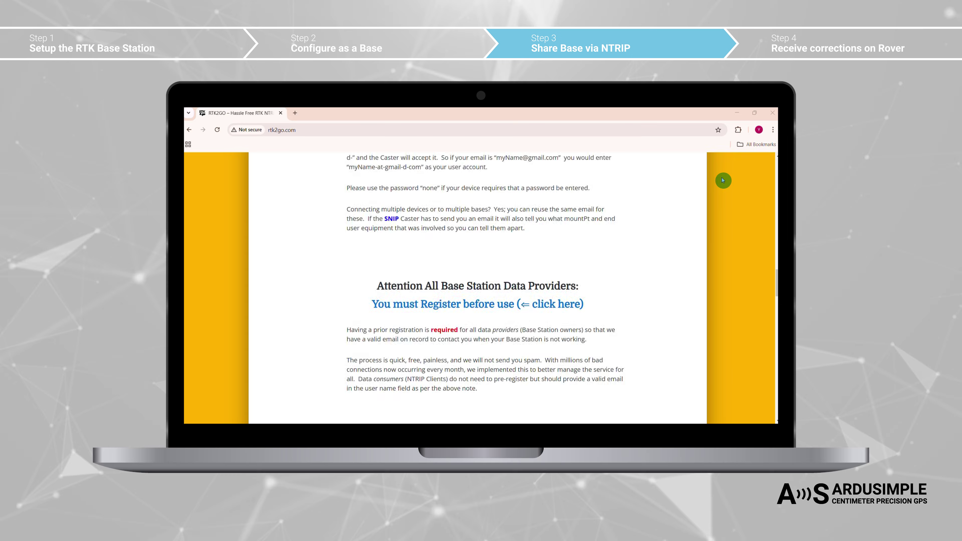
# Step: Follow RTK2go's register link and scroll to the Registration Details section
pyautogui.scroll(-3, 726, 179)
pyautogui.click(549, 210)
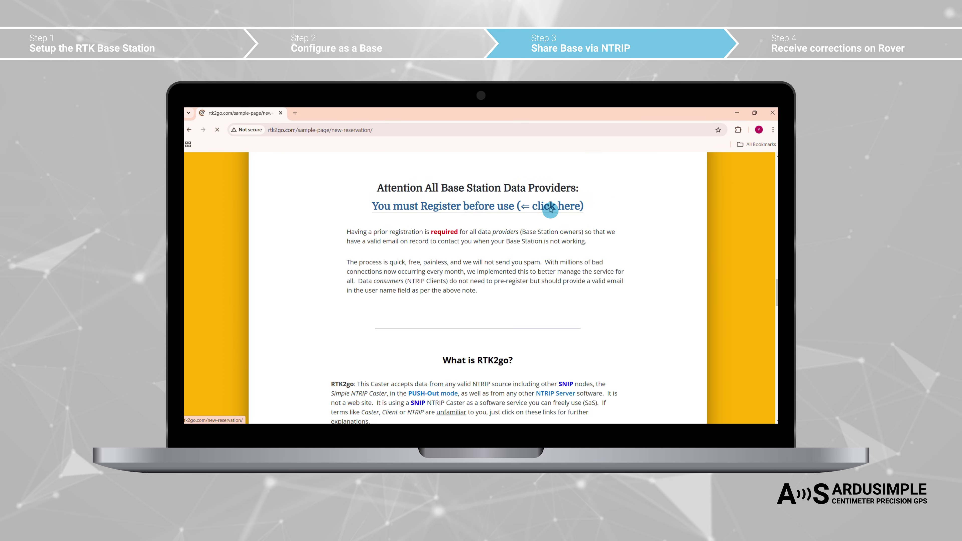
pyautogui.scroll(-15, 468, 313)
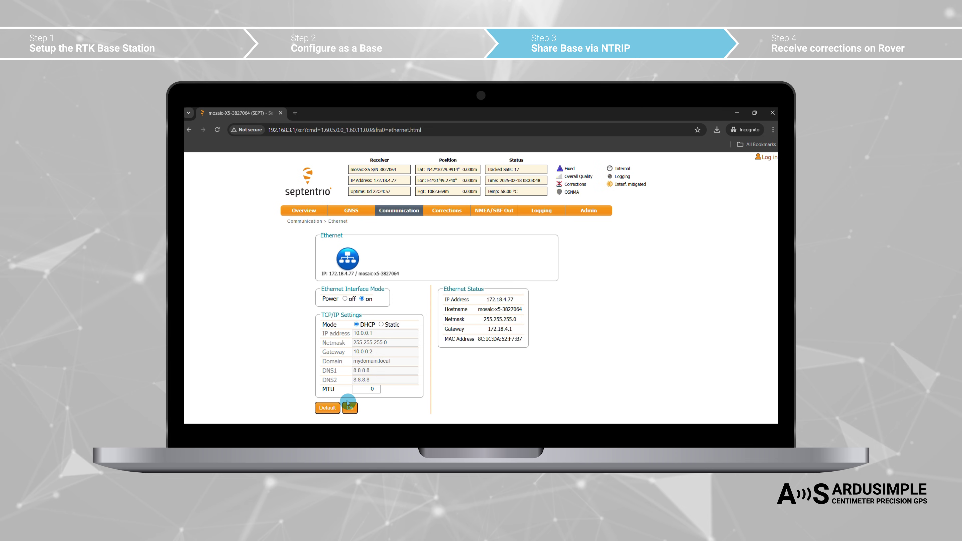
# Step: Apply the Ethernet settings with Power on and Mode DHCP
pyautogui.click(350, 408)
# Step: Create a new NTRIP server connection with caster rtk2go.com
pyautogui.moveTo(441, 213)
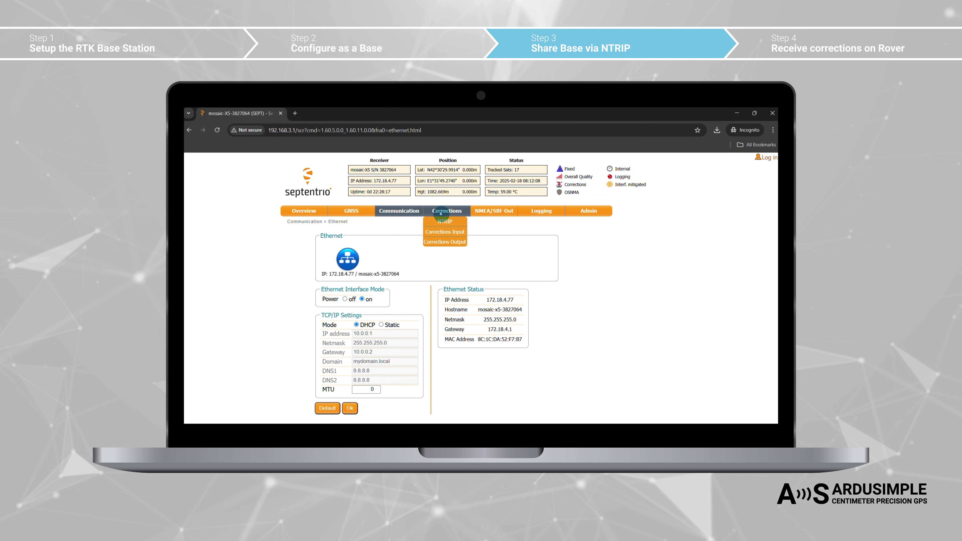
pyautogui.click(444, 222)
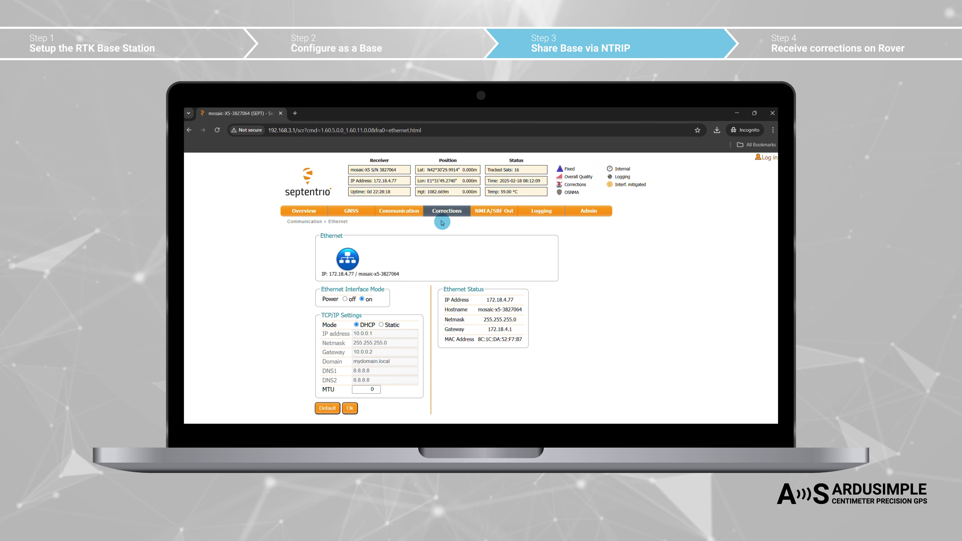
pyautogui.click(384, 315)
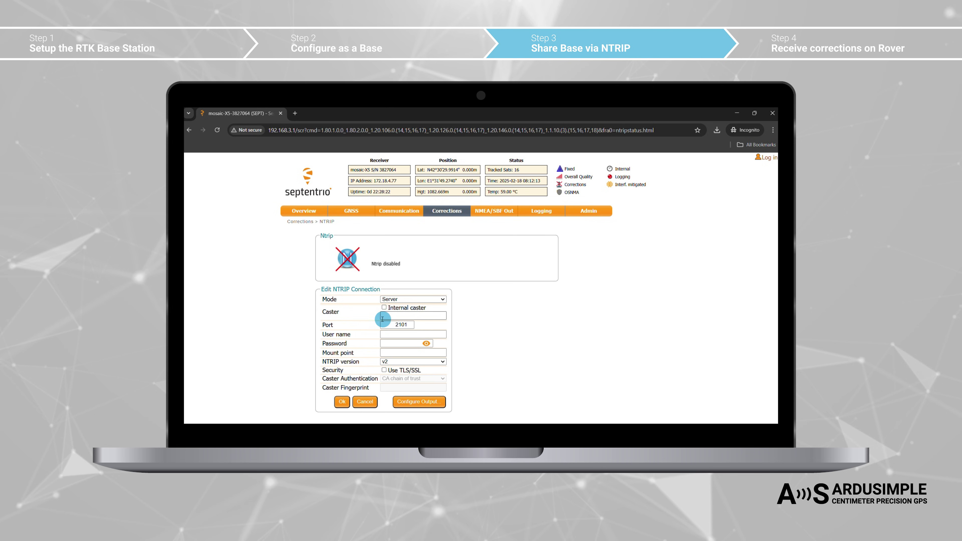
pyautogui.click(383, 316)
pyautogui.click(424, 344)
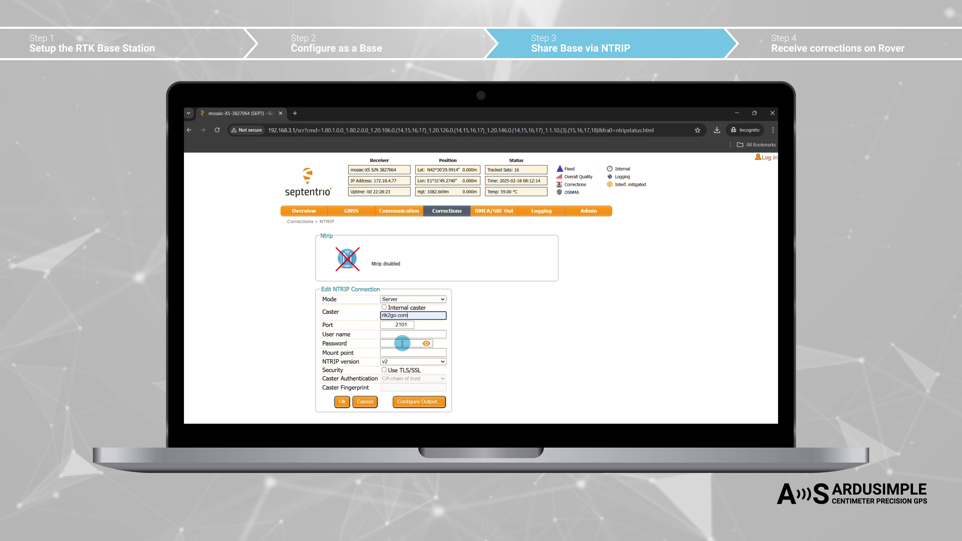
# Step: Enter the caster password, mount point EPSAND0321 and NTRIP version v1, then save the configuration
pyautogui.click(392, 343)
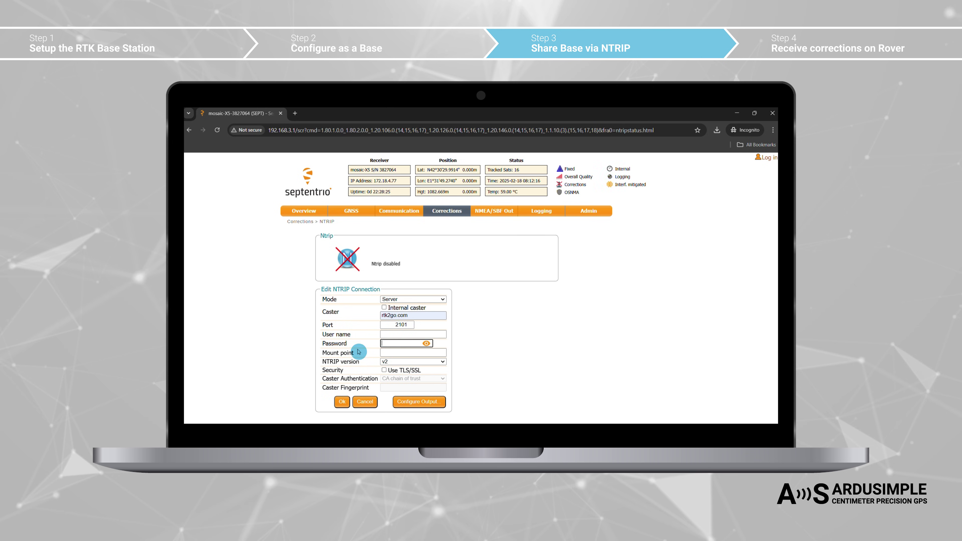
pyautogui.click(390, 353)
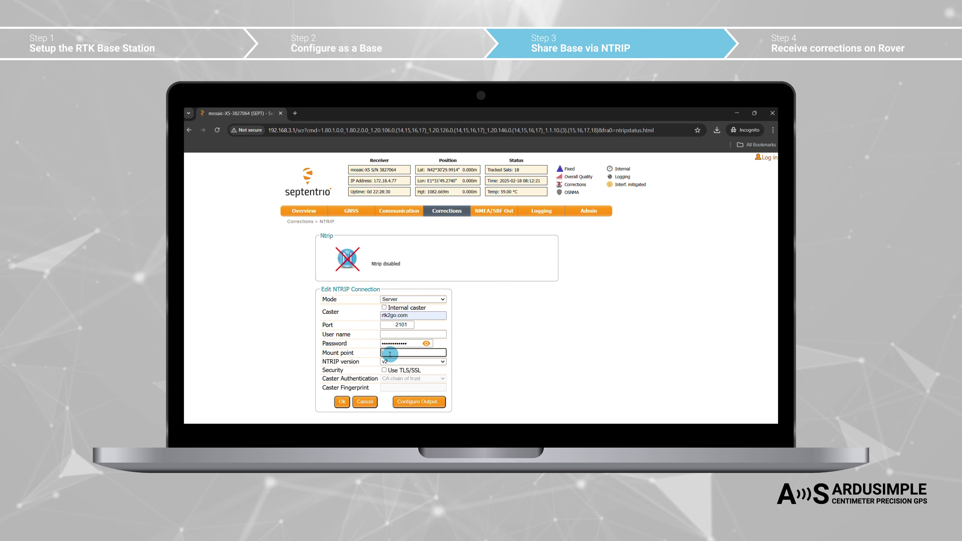
pyautogui.click(420, 367)
pyautogui.click(394, 362)
pyautogui.click(426, 376)
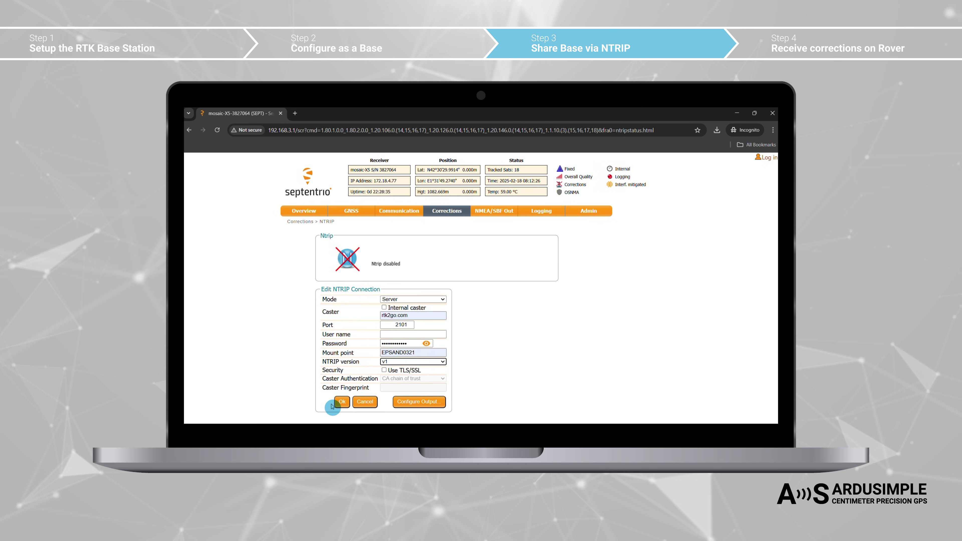
pyautogui.click(342, 401)
pyautogui.click(323, 335)
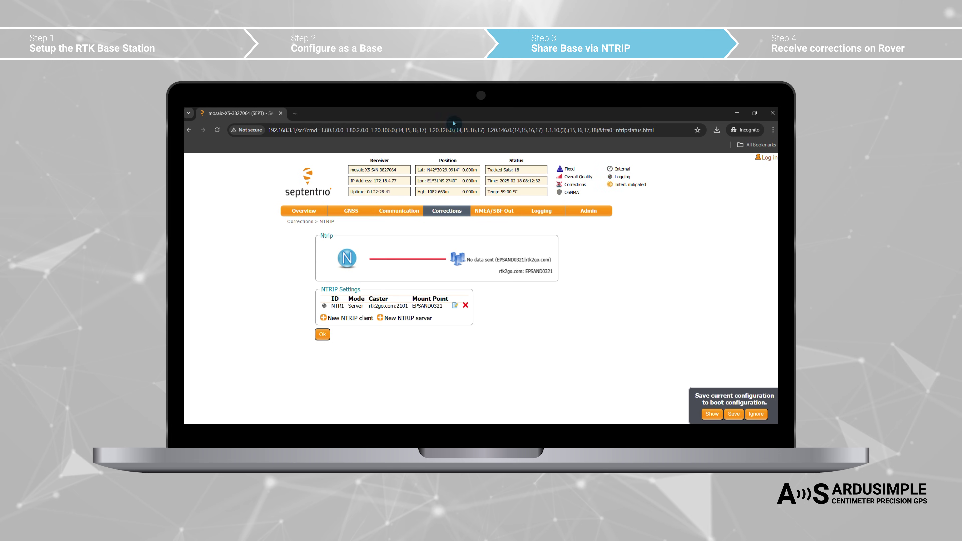
pyautogui.click(734, 414)
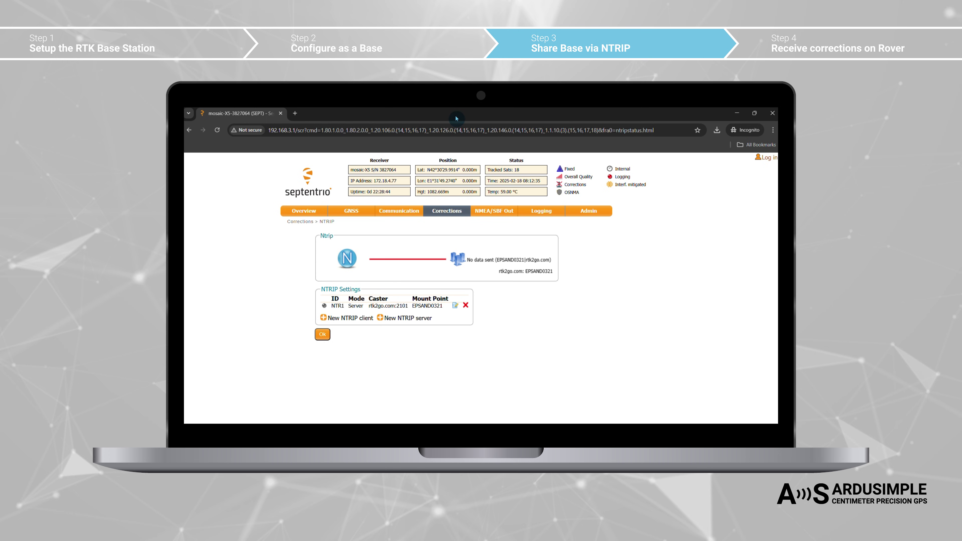
# Step: Create an RTCM3 output on NTRIP server NTR1 with messages 1074, 1084, 1094, 1124, 1006, 1033, 1230
pyautogui.moveTo(447, 211)
pyautogui.click(451, 243)
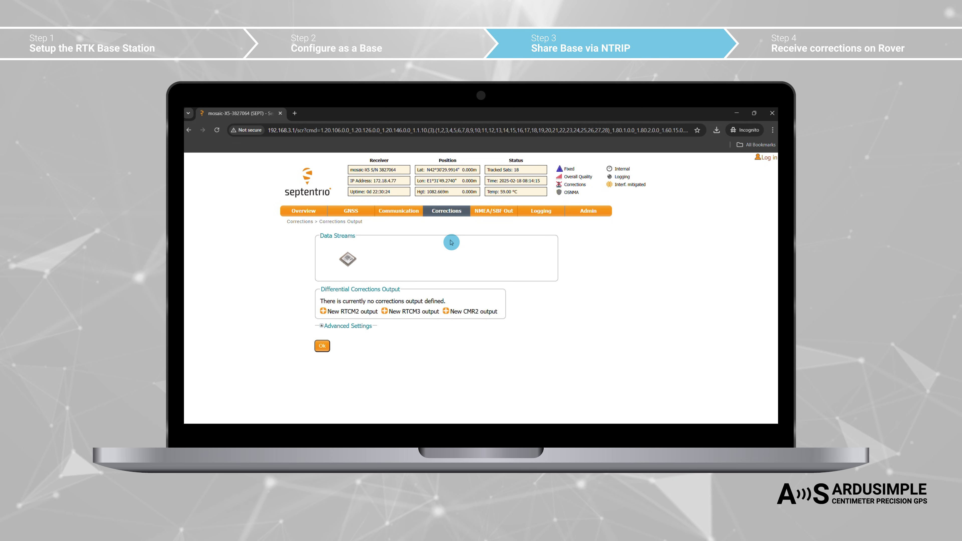
pyautogui.click(384, 314)
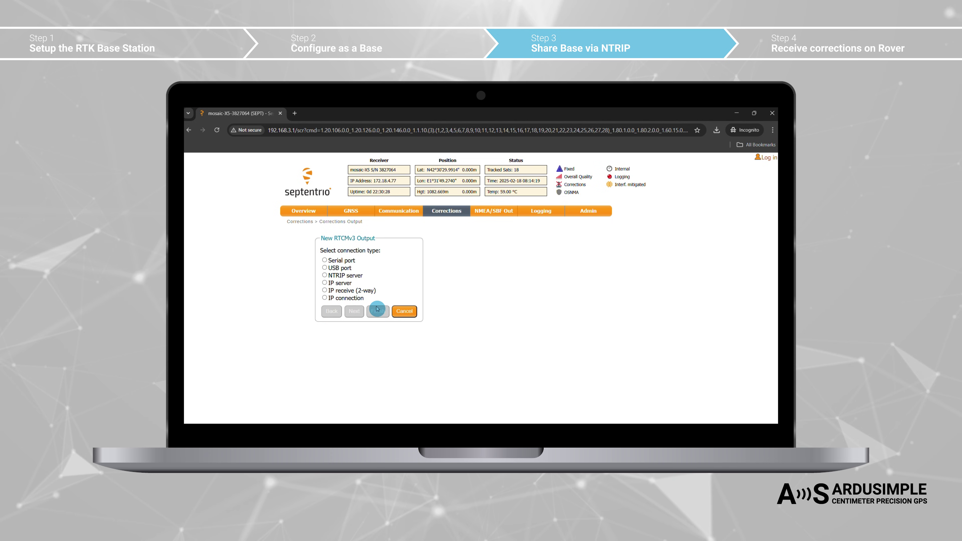
pyautogui.click(325, 276)
pyautogui.click(354, 311)
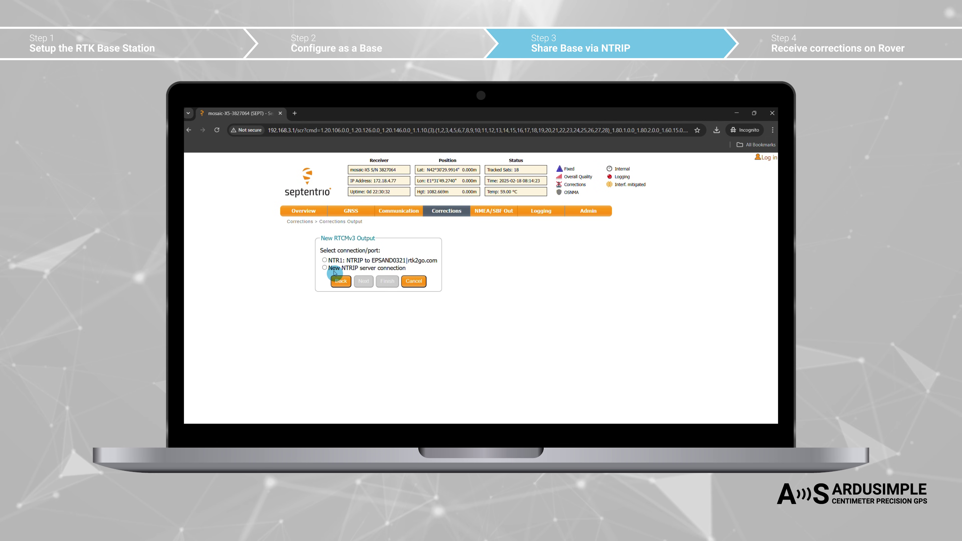
pyautogui.click(325, 261)
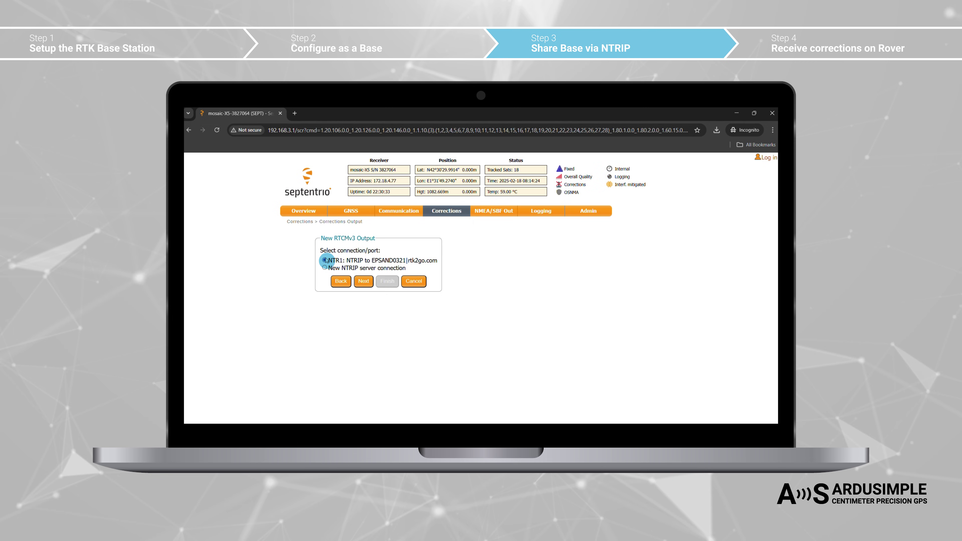
pyautogui.click(361, 282)
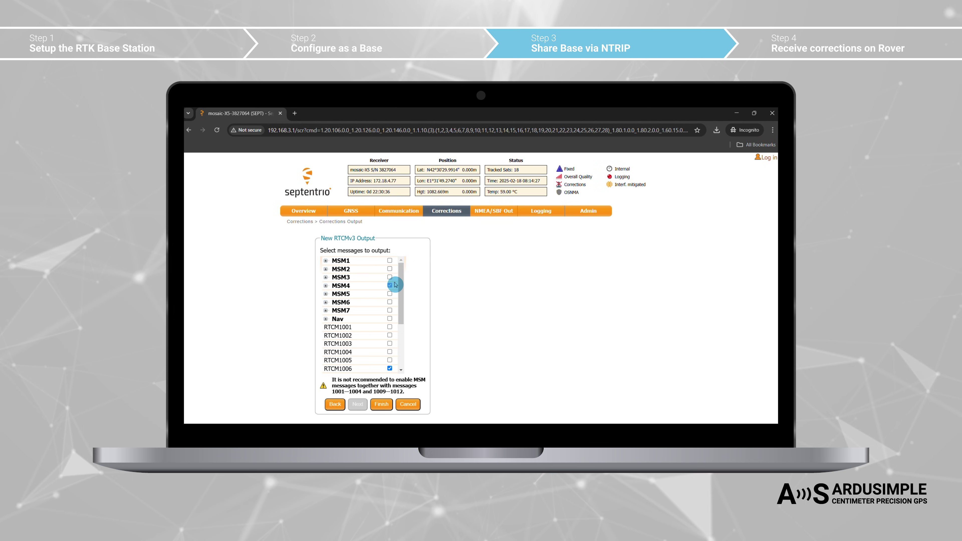
pyautogui.scroll(-5, 396, 284)
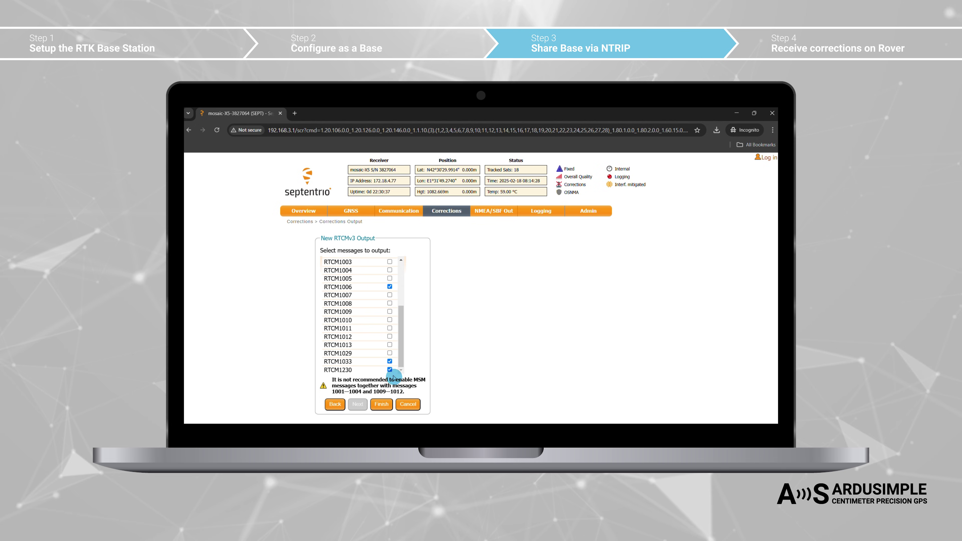
pyautogui.click(383, 405)
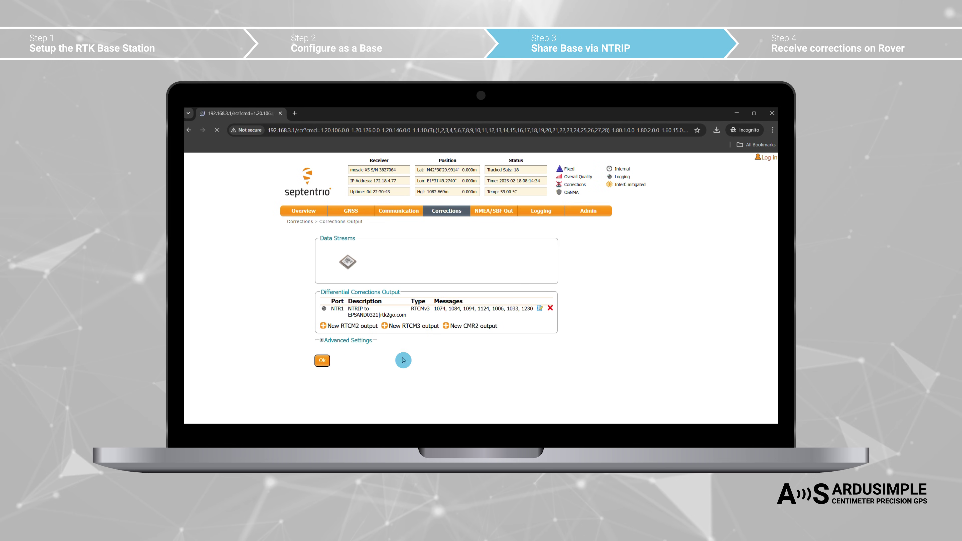
pyautogui.click(735, 418)
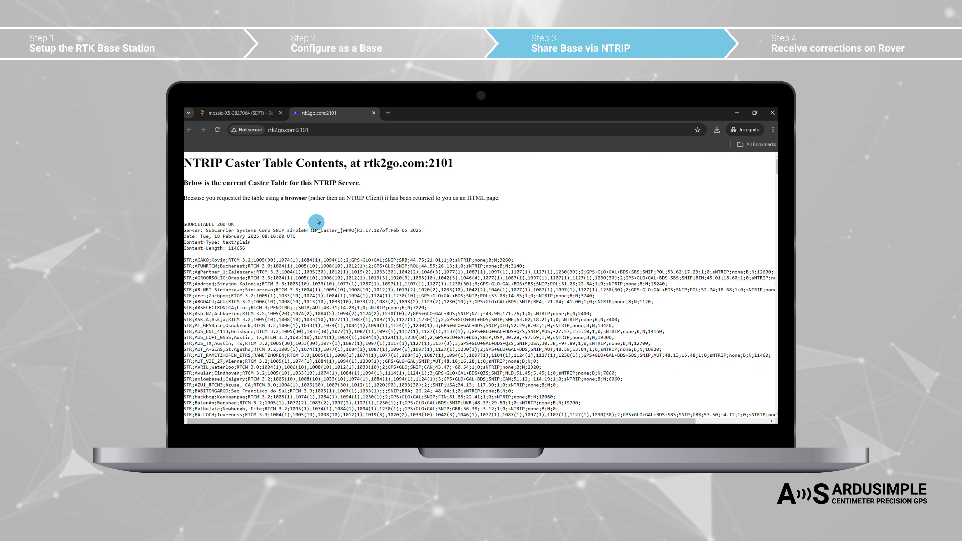
# Step: Scroll the rtk2go.com:2101 caster table and highlight the EPSAND0321 entry
pyautogui.scroll(-20, 310, 224)
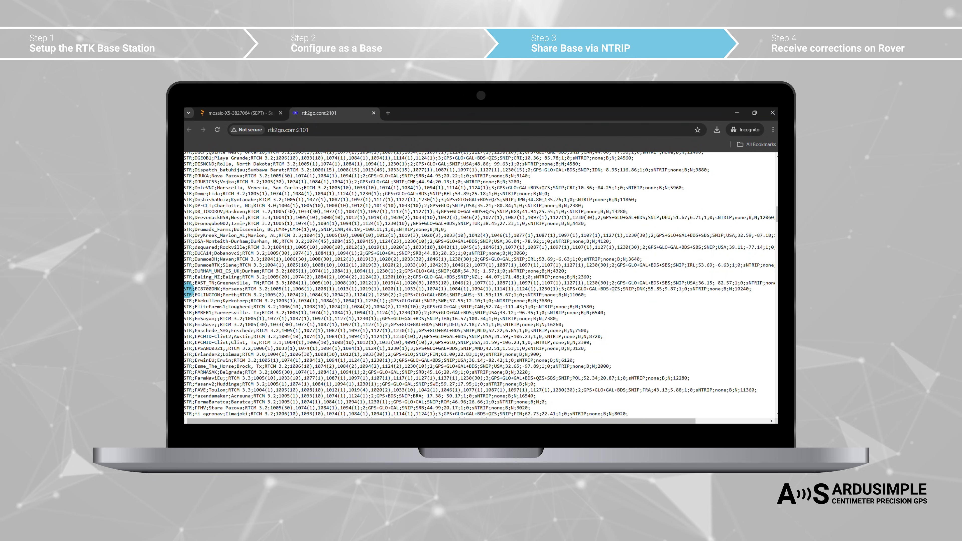
pyautogui.moveTo(192, 348); pyautogui.dragTo(567, 347)
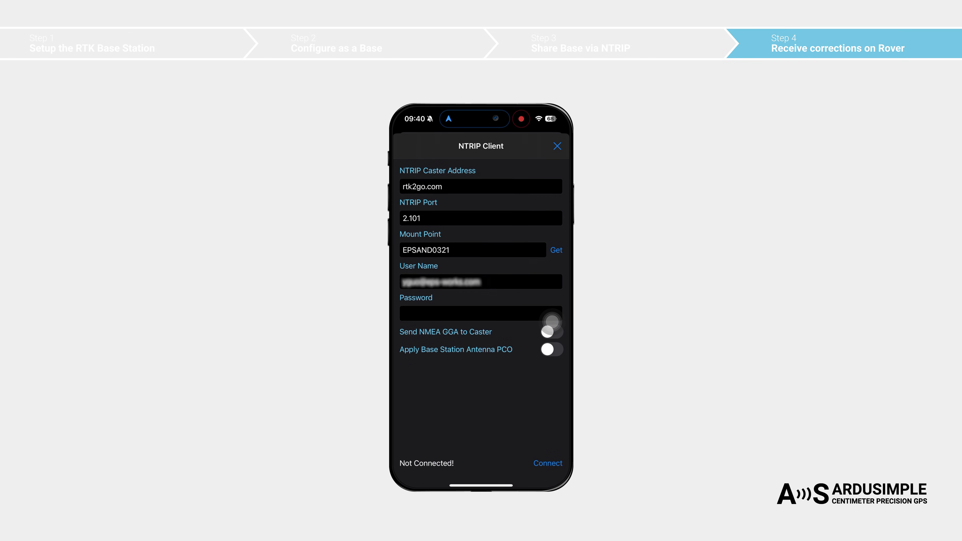
# Step: Fill in the caster account password in the NTRIP Client
pyautogui.click(552, 318)
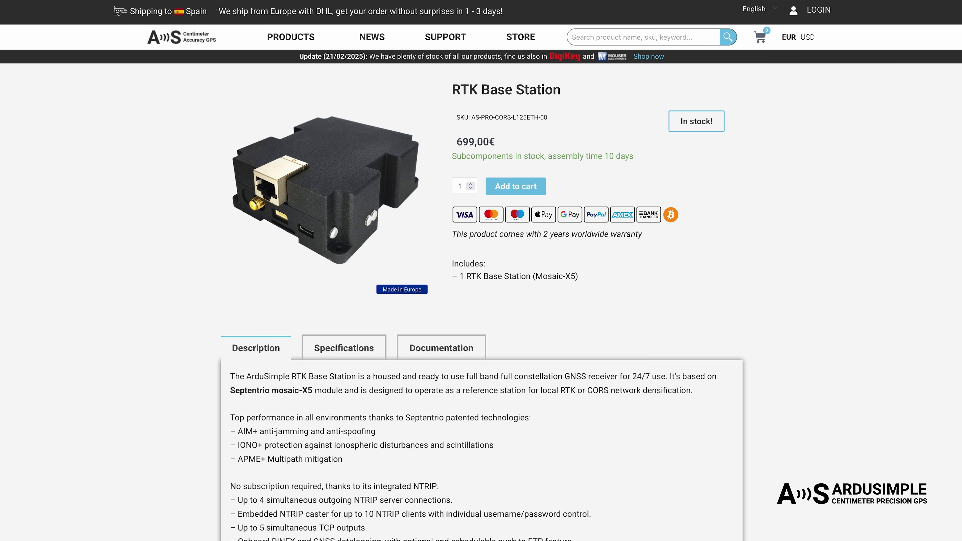
# Step: Scroll through the RTK Base Station product page toward the tripod and Magnetic Stand accessories
pyautogui.scroll(-8, 481, 271)
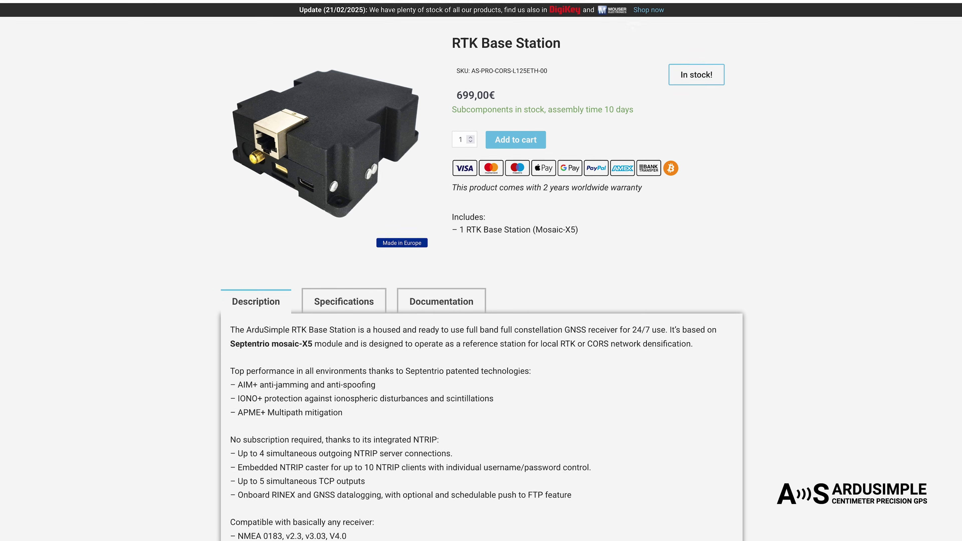
pyautogui.scroll(-8, 481, 270)
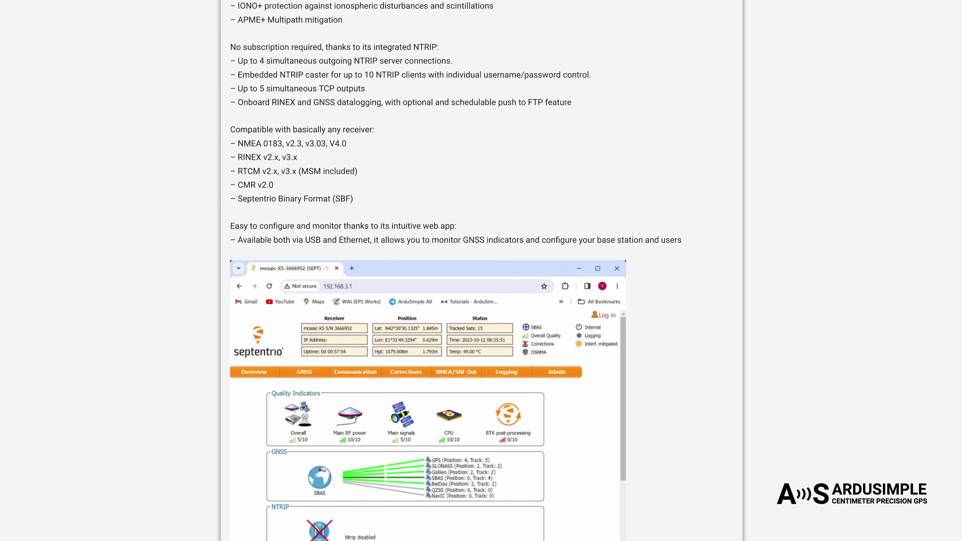
pyautogui.scroll(-5, 482, 270)
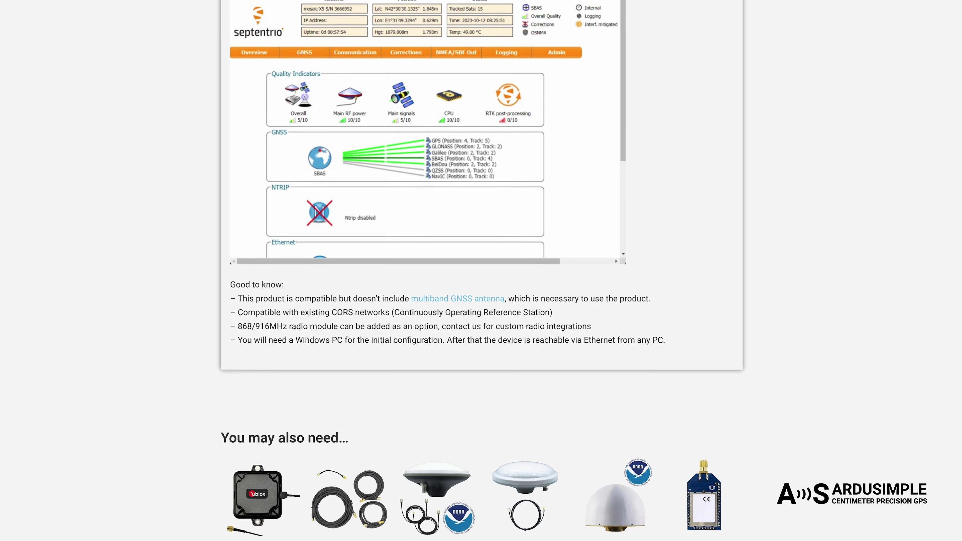
pyautogui.scroll(20, 867, 471)
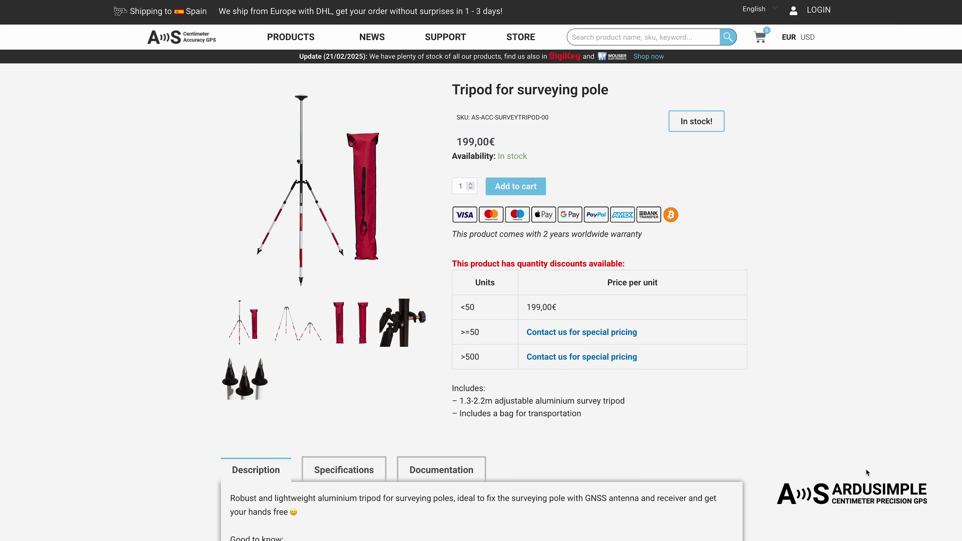
pyautogui.scroll(-5, 867, 471)
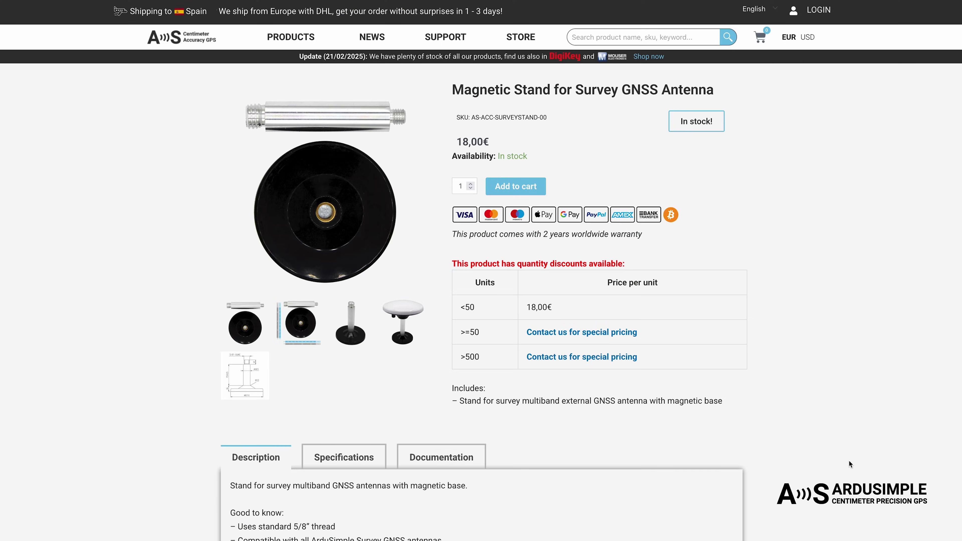
pyautogui.scroll(-3, 849, 461)
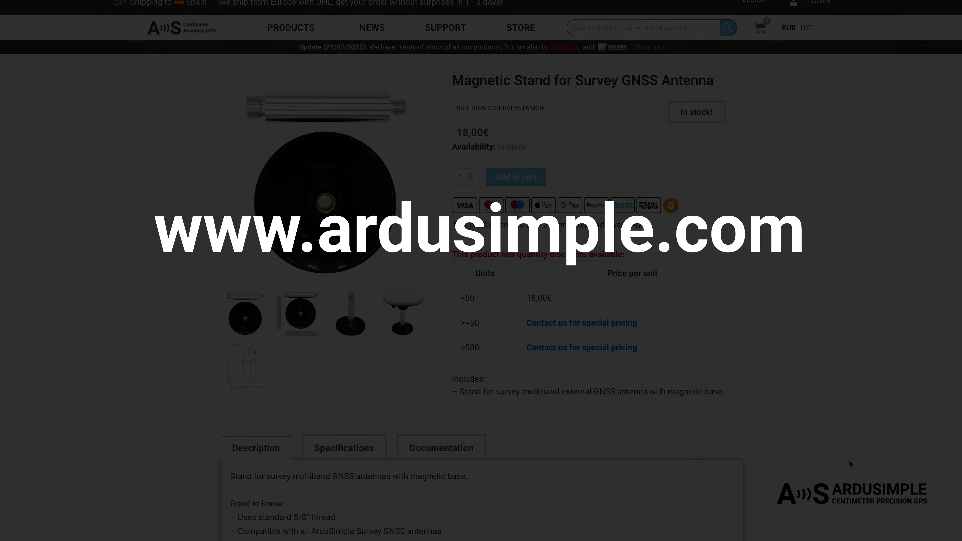